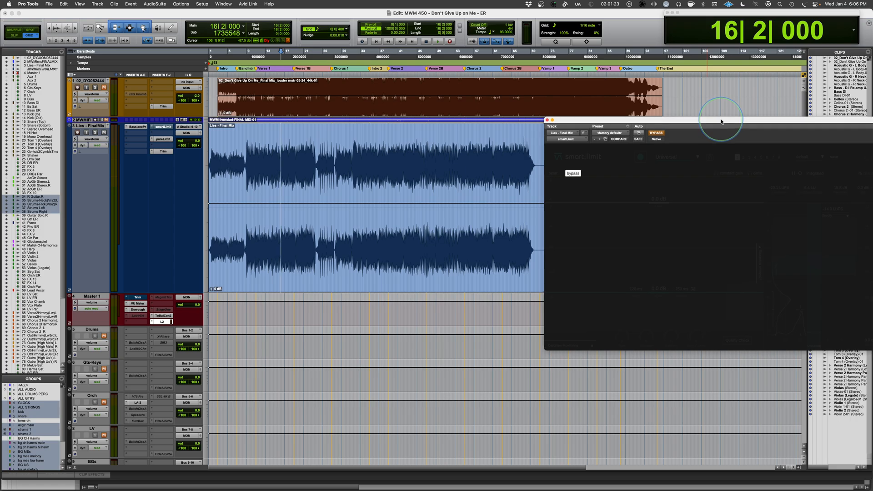
# Open the pureLimit plug-in inserted on the Lies - Final Mix track in place of smartLimit
pyautogui.moveTo(719, 120); pyautogui.dragTo(508, 116)
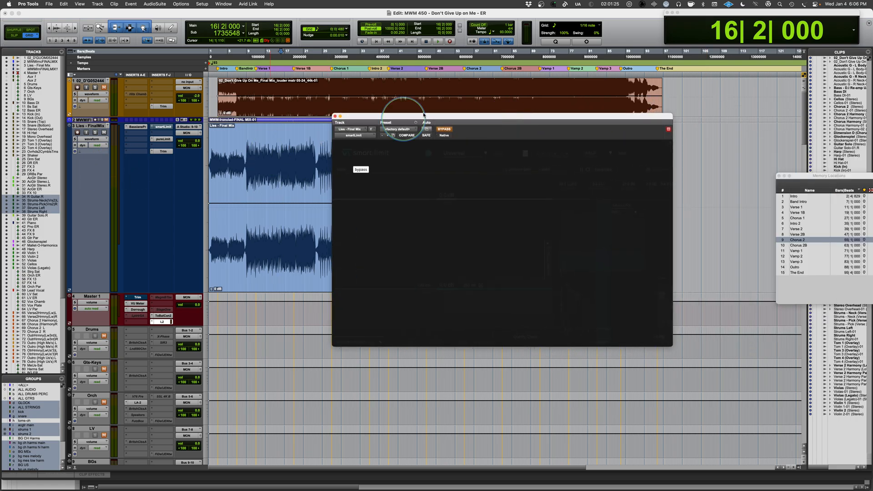
pyautogui.click(445, 130)
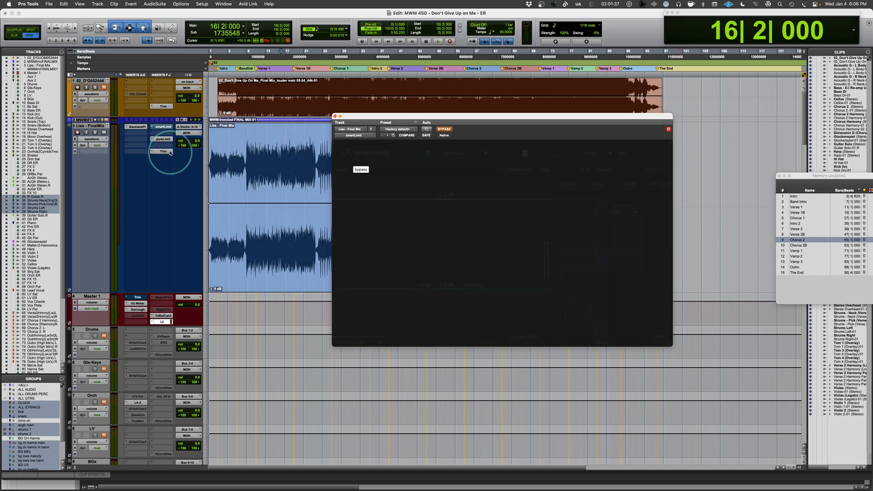
pyautogui.click(163, 139)
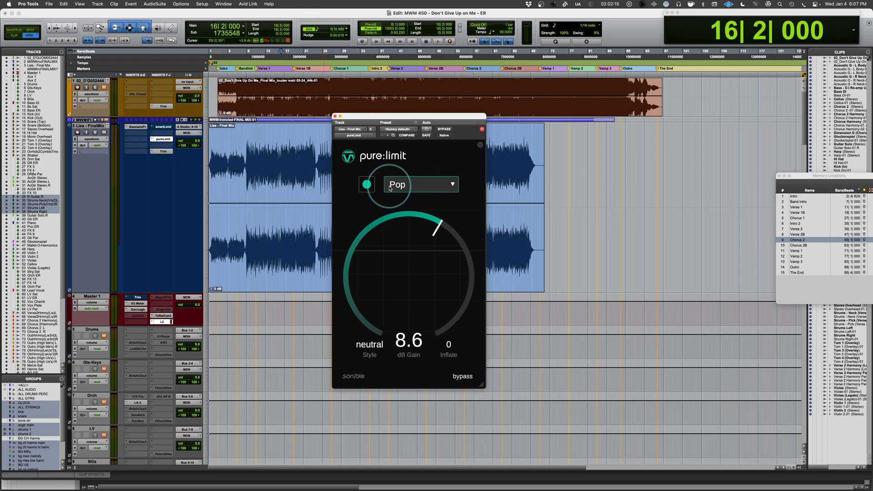
# Look over pure:limit's available genre profiles and its settings, including the limiter threshold
pyautogui.click(422, 185)
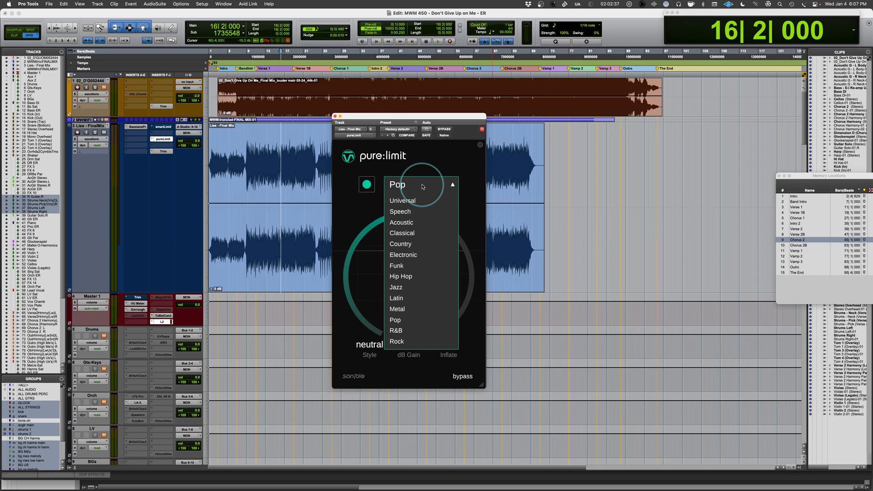
pyautogui.click(430, 159)
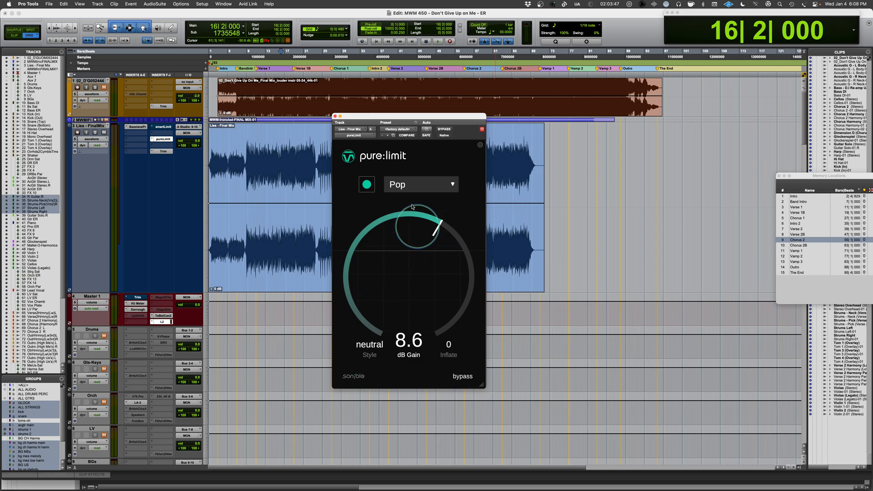
pyautogui.moveTo(474, 118); pyautogui.dragTo(490, 345)
pyautogui.click(512, 380)
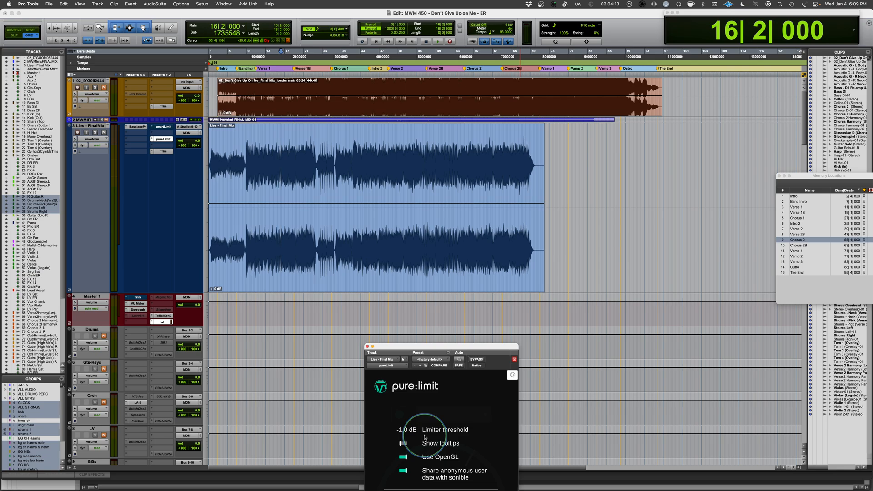
pyautogui.click(513, 375)
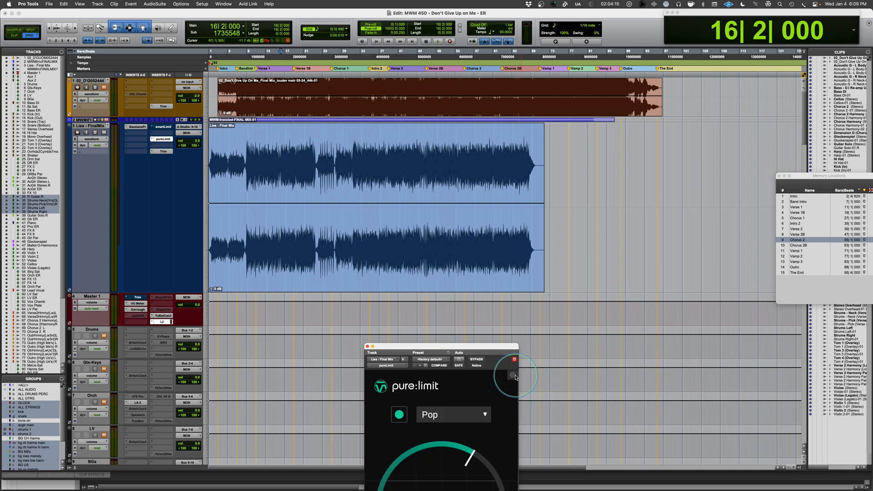
pyautogui.moveTo(457, 348); pyautogui.dragTo(435, 124)
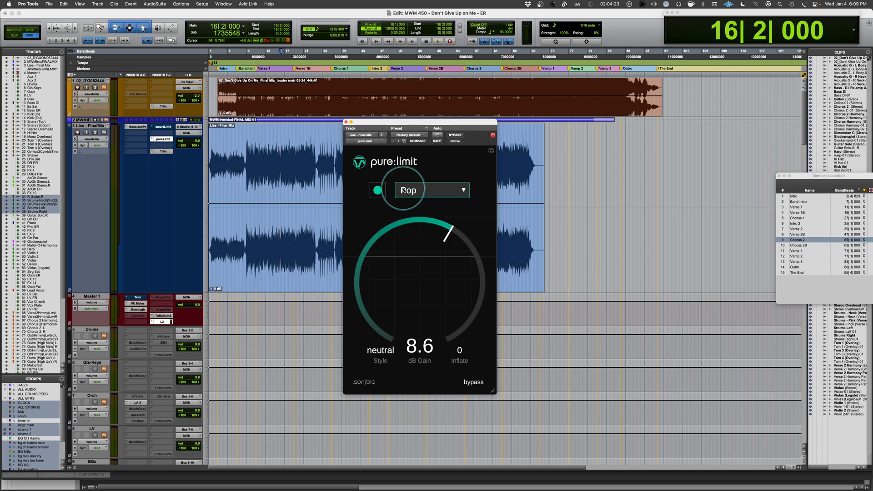
# Set the pure:limit genre profile to Universal
pyautogui.click(463, 194)
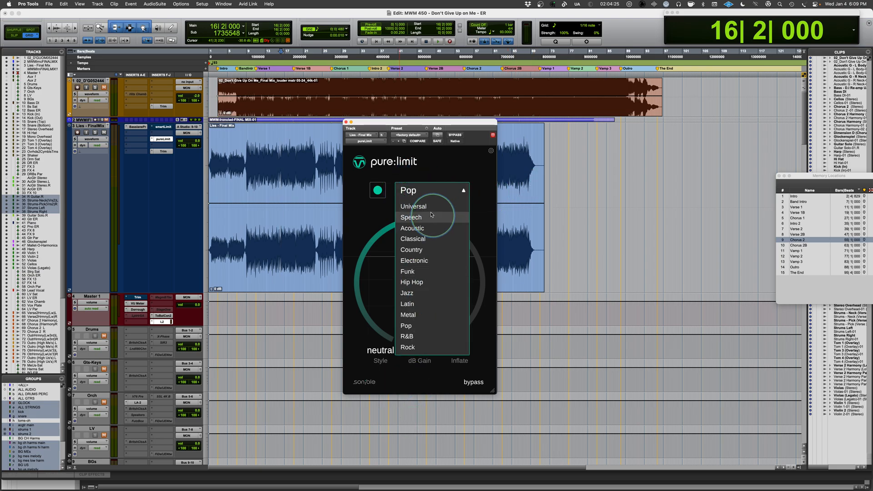
pyautogui.click(427, 208)
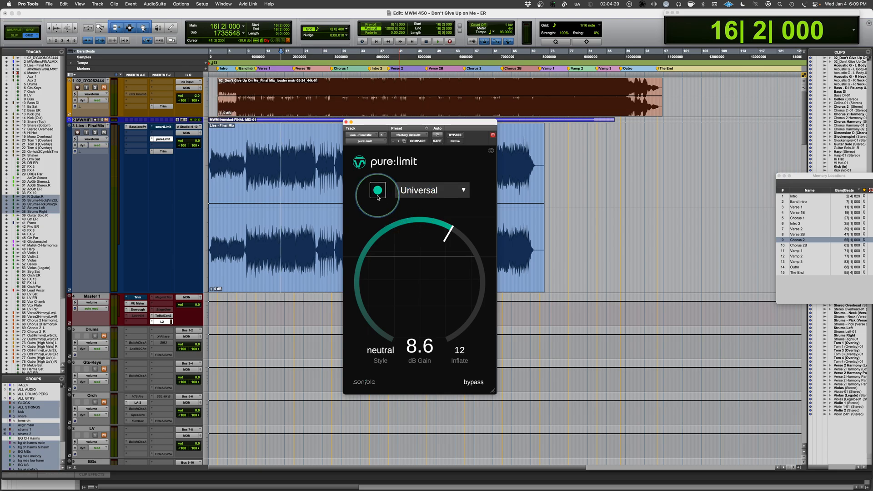
pyautogui.click(432, 192)
pyautogui.click(443, 163)
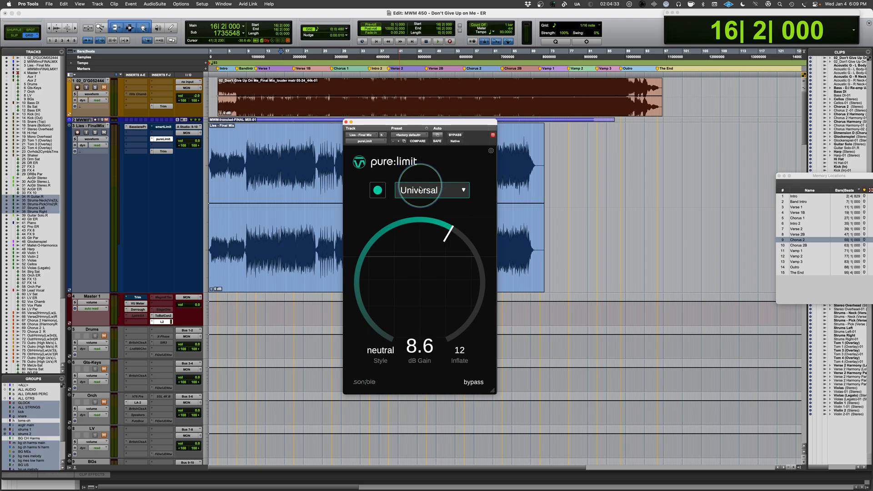
pyautogui.click(432, 190)
pyautogui.click(427, 160)
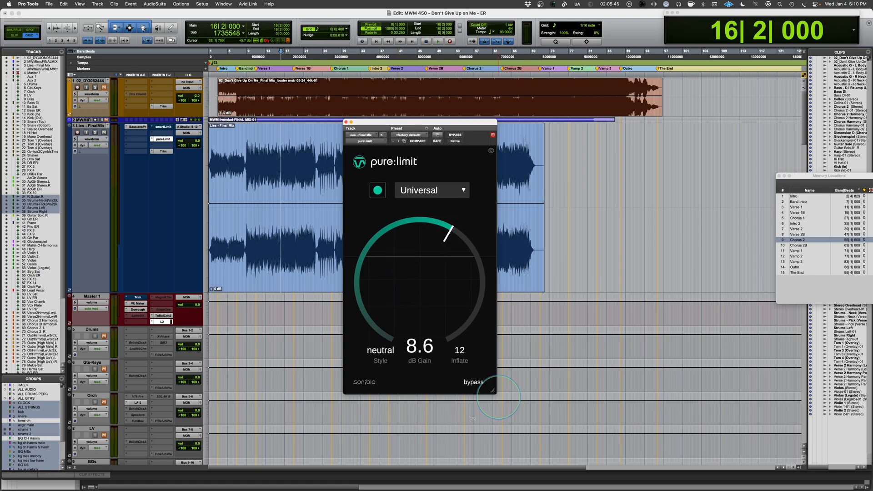
# Cycle the limiter's style through its options, including soft, and back to neutral
pyautogui.click(380, 362)
pyautogui.click(381, 362)
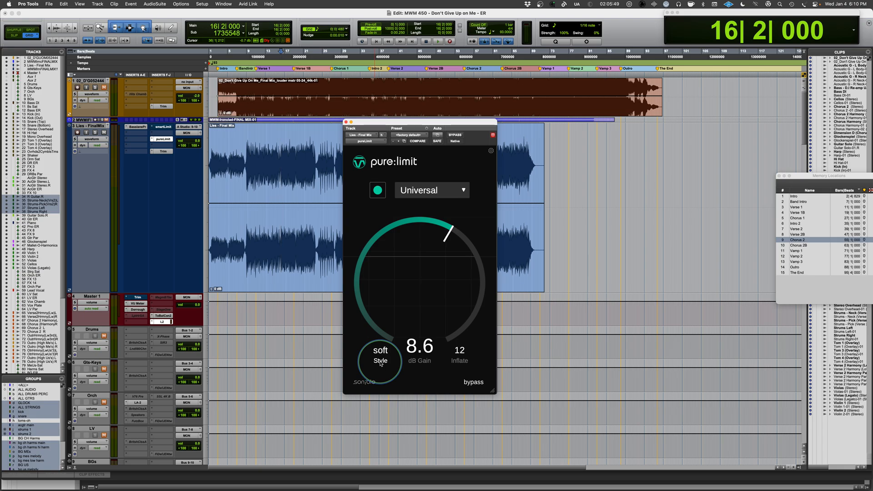
pyautogui.click(380, 362)
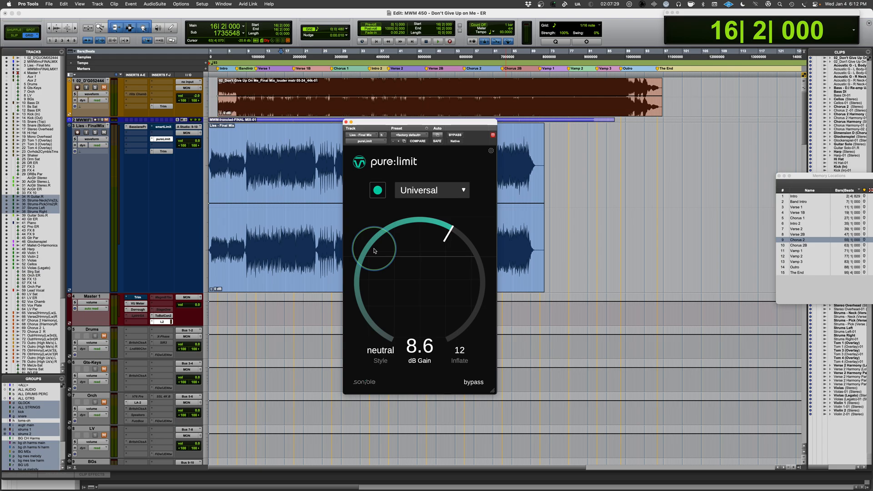
# Play the mix from bar 16 and have pure:limit relearn the audio with the Universal profile, stopping playback at the end
pyautogui.press('space')
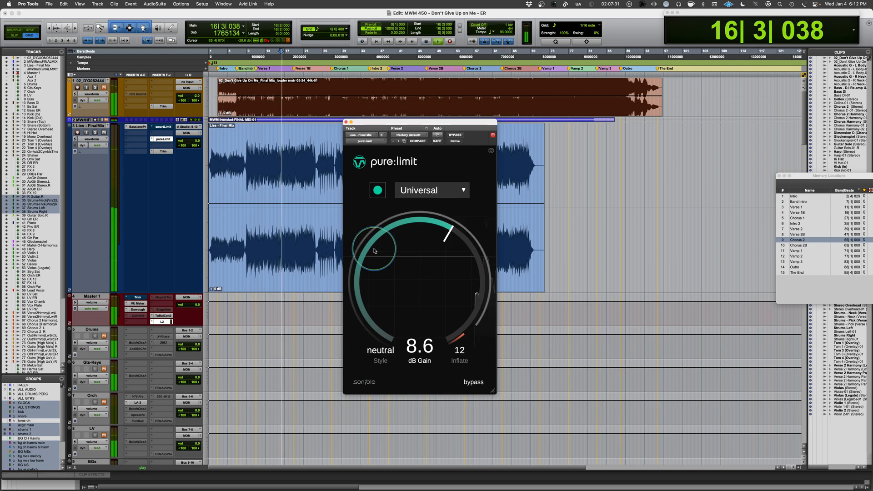
pyautogui.click(378, 189)
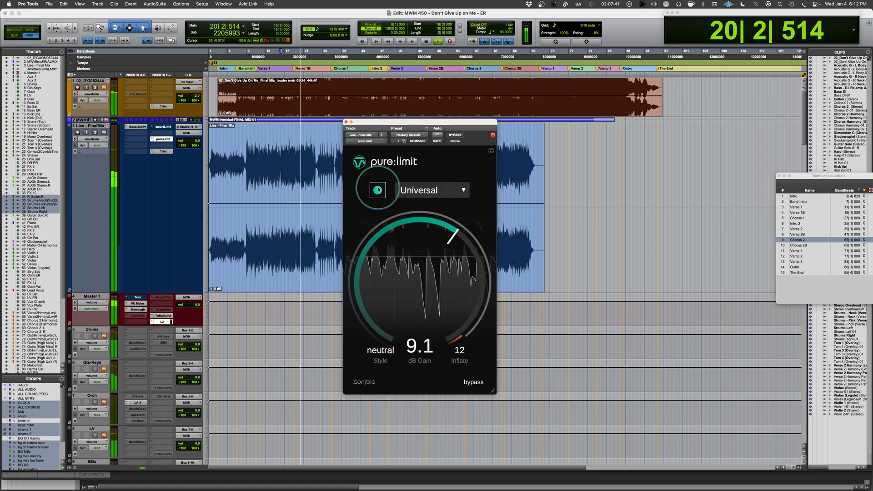
pyautogui.press('space')
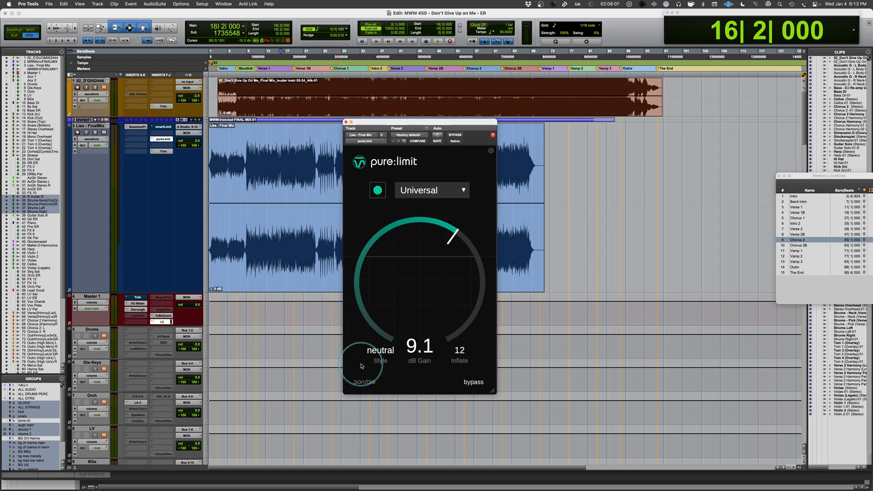
# Restart playback of the mix and switch the limiter's profile to Pop
pyautogui.click(432, 192)
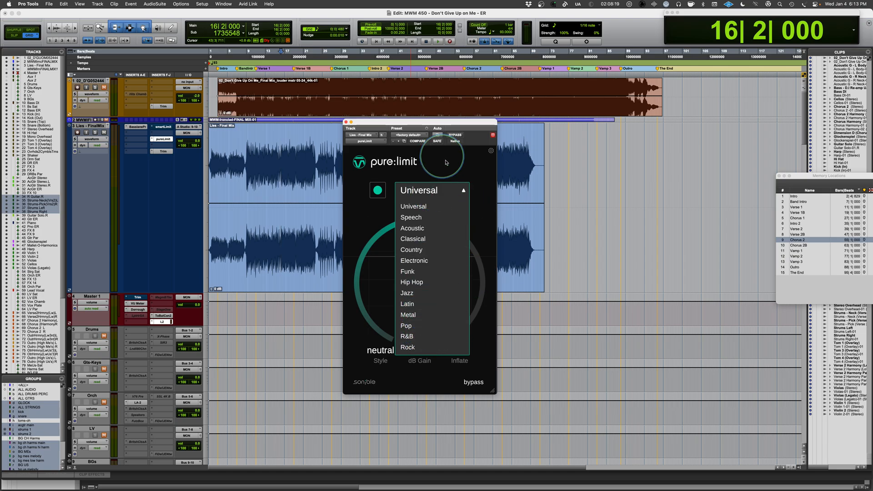
pyautogui.click(471, 168)
pyautogui.press('space')
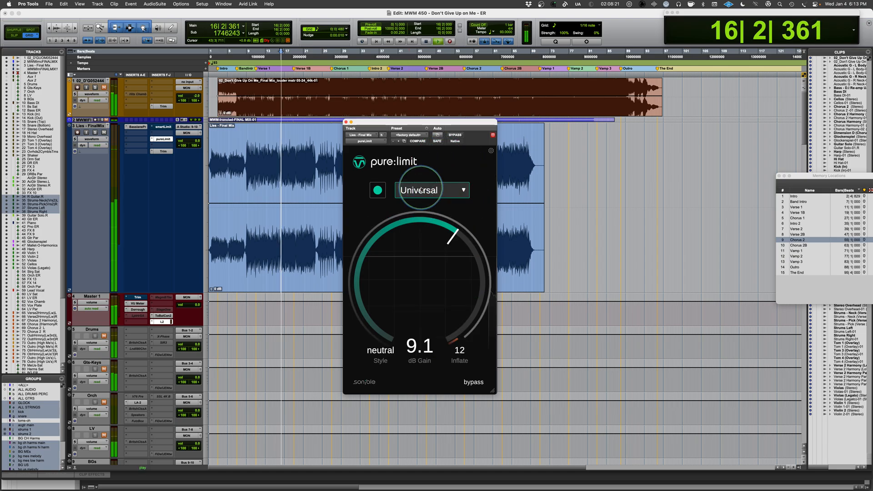
pyautogui.click(431, 190)
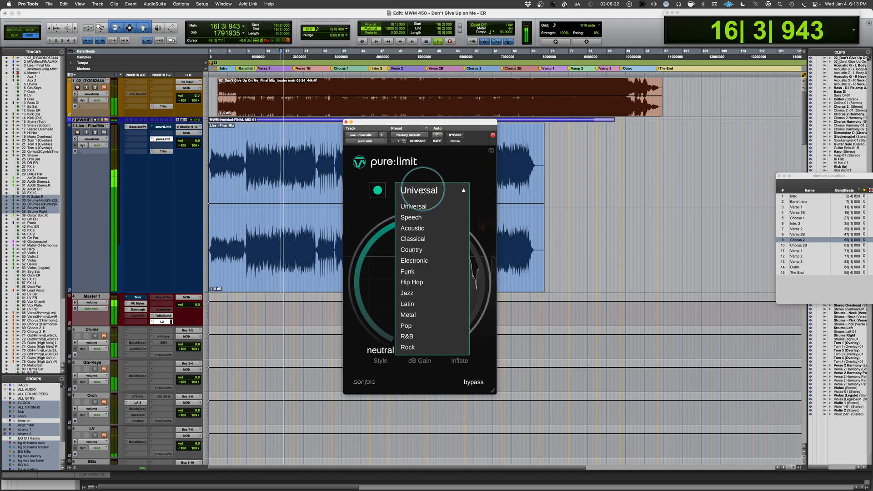
pyautogui.click(432, 330)
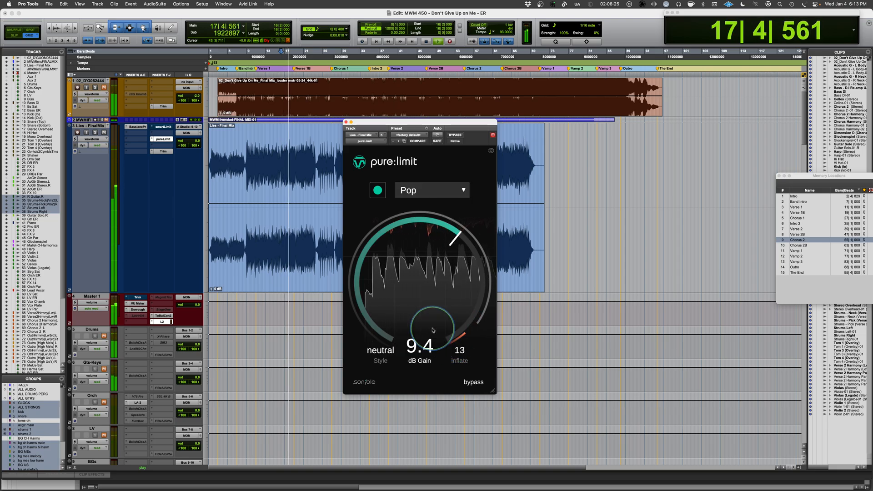
# Audition the R&B and Hip Hop profiles during playback, stopping the mix at the end
pyautogui.click(419, 191)
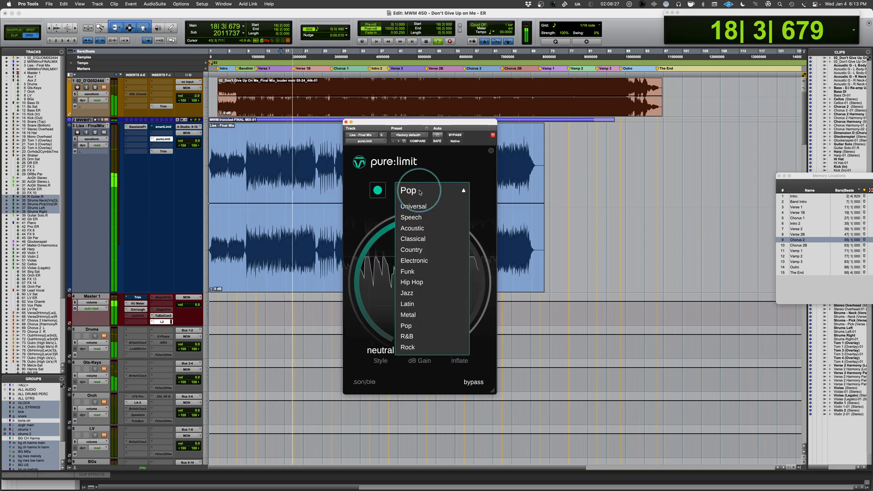
pyautogui.click(423, 342)
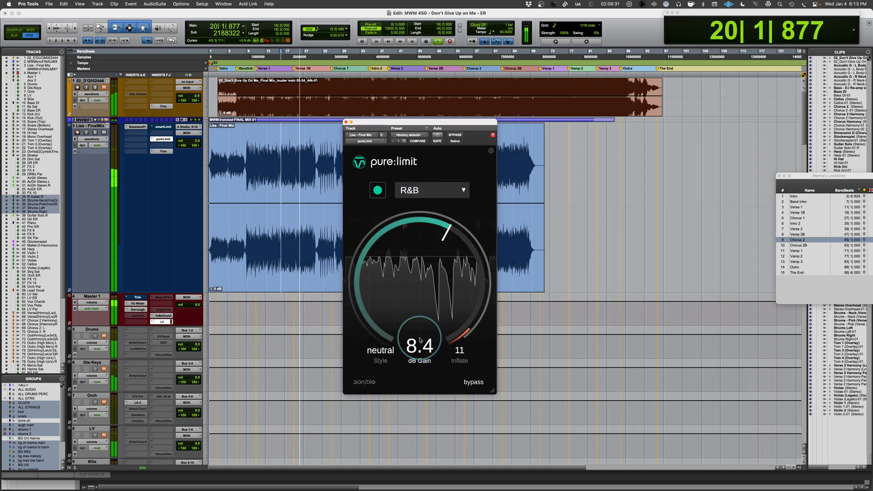
pyautogui.click(410, 191)
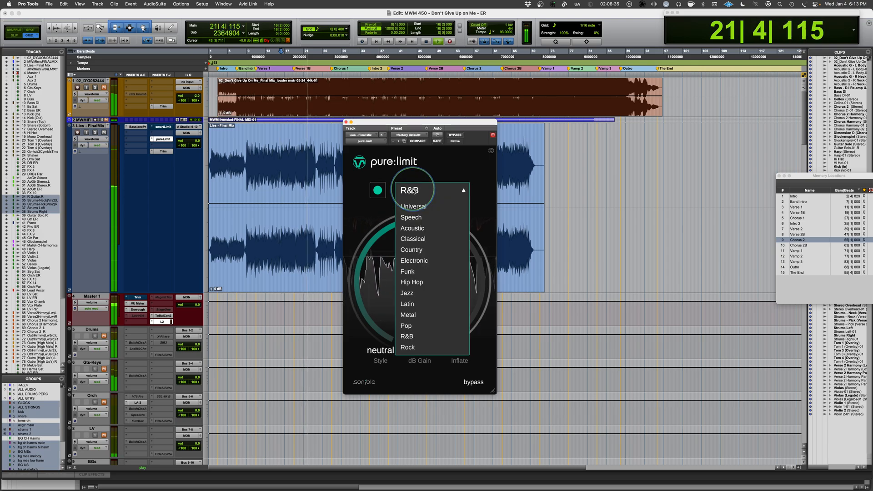
pyautogui.click(422, 283)
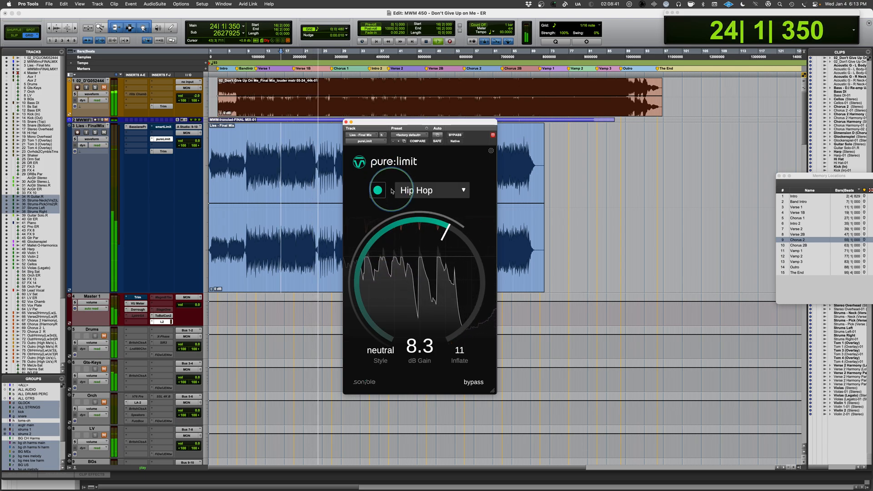
pyautogui.press('space')
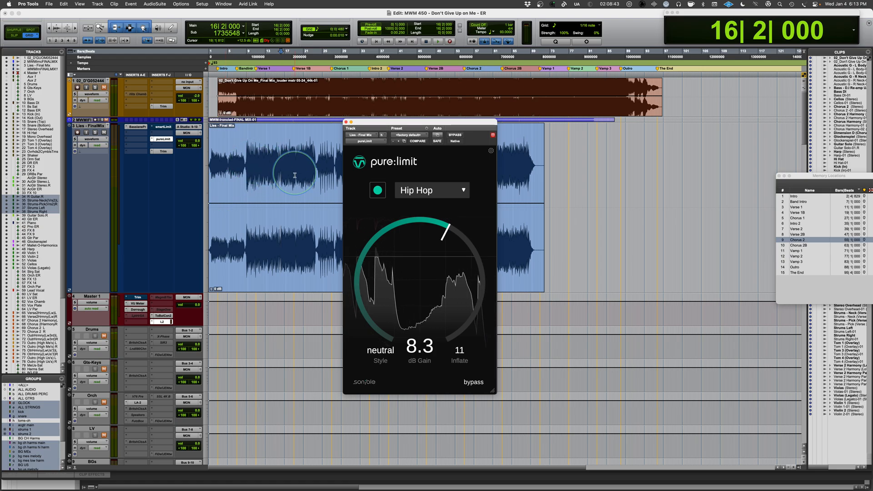
# Replay the mix and compare the Universal profile with Pop, leaving the limiter set to Pop
pyautogui.press('space')
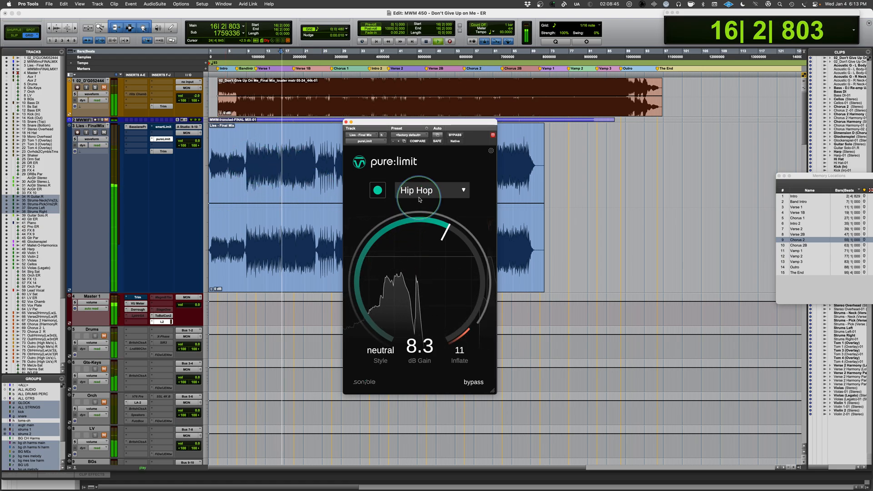
pyautogui.click(420, 192)
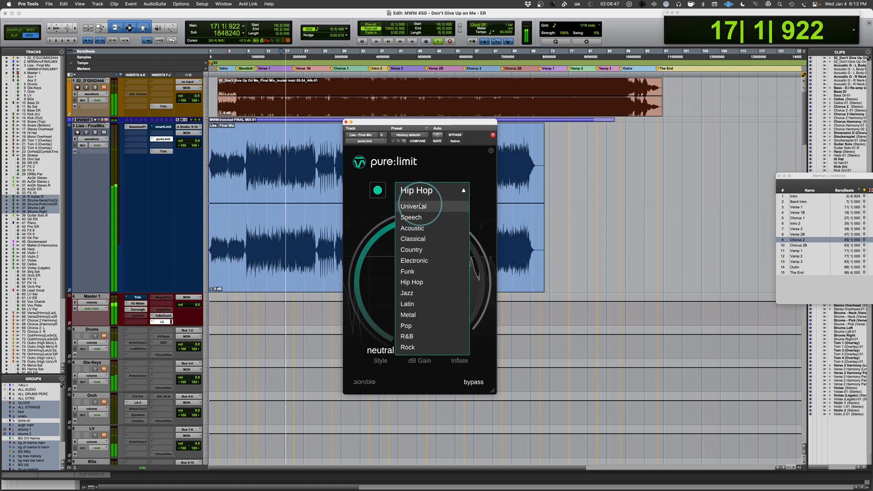
pyautogui.click(421, 206)
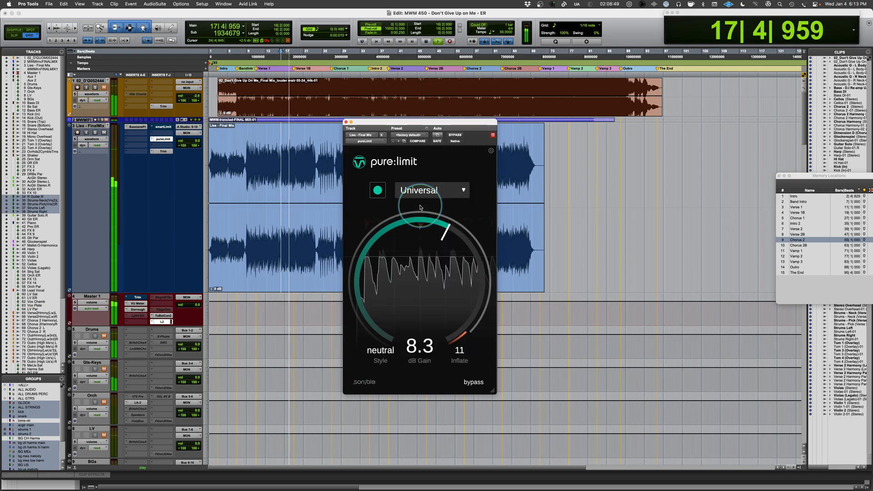
pyautogui.click(418, 193)
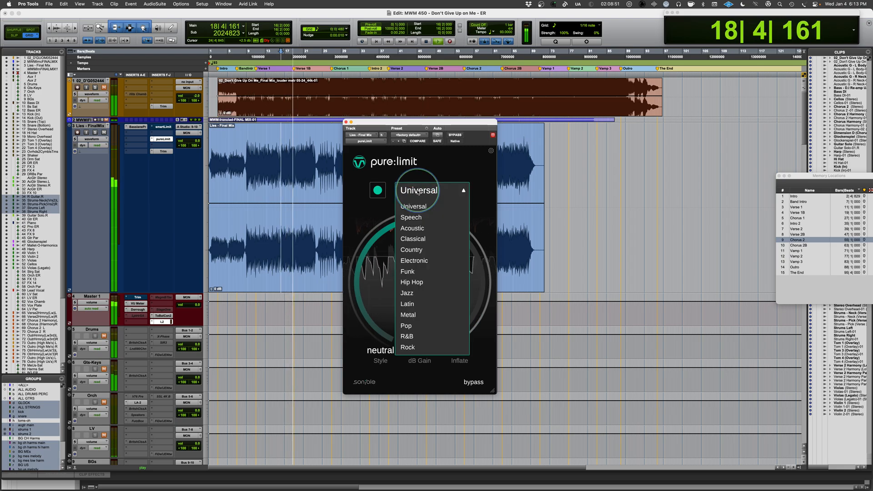
pyautogui.click(408, 323)
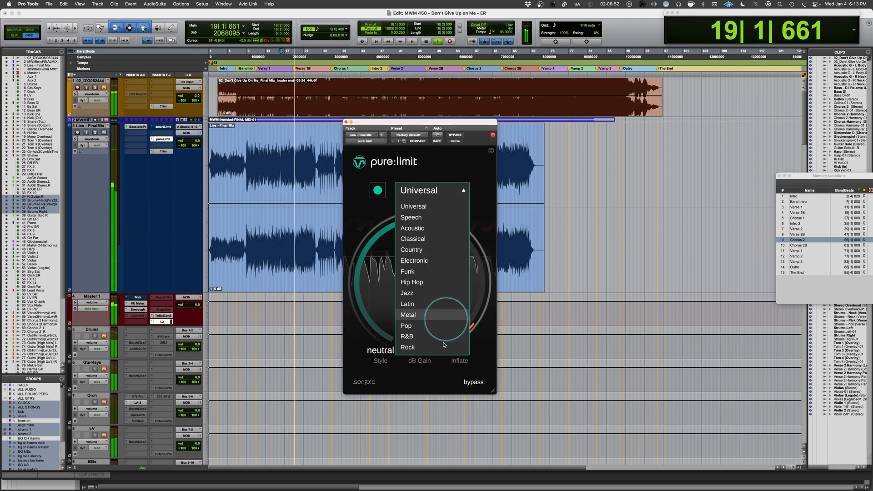
pyautogui.click(408, 326)
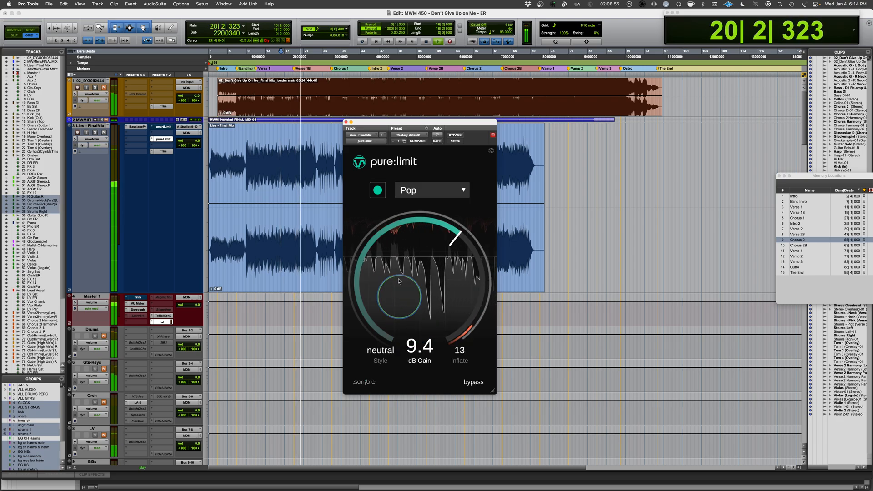
# Switch the limiter's genre profile from Pop to R&B during playback, stopping the mix at the end
pyautogui.click(410, 190)
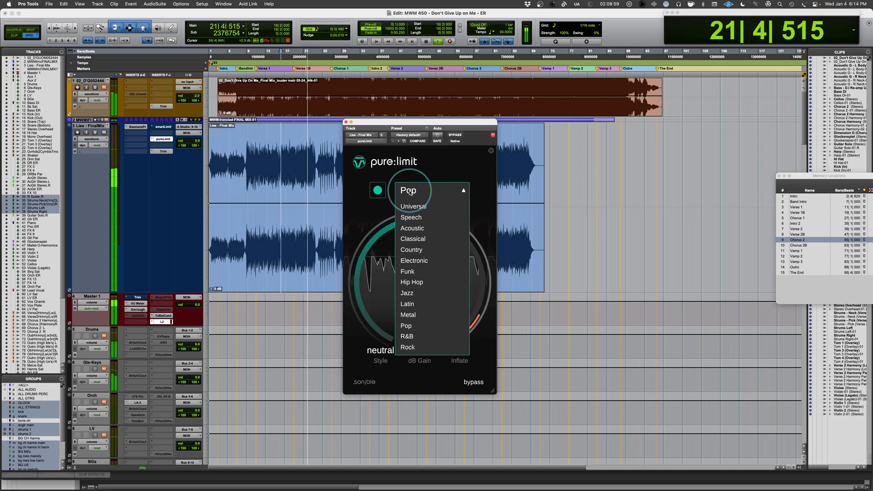
pyautogui.click(431, 191)
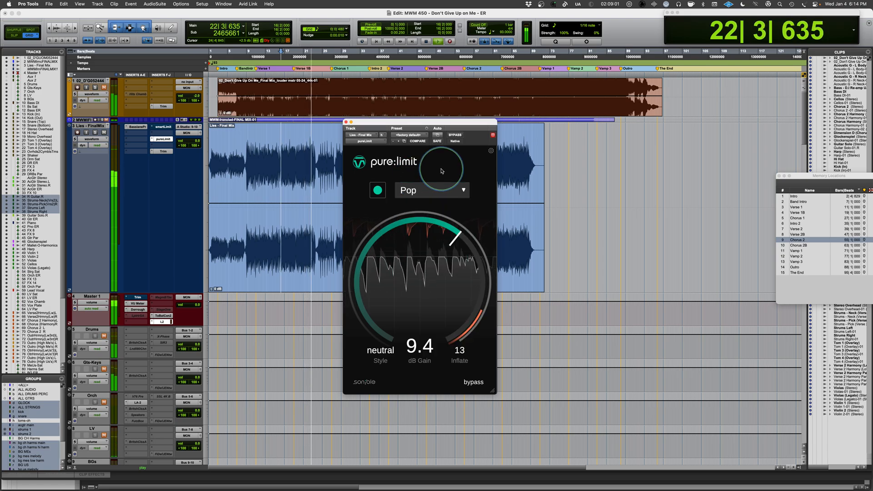
pyautogui.click(414, 191)
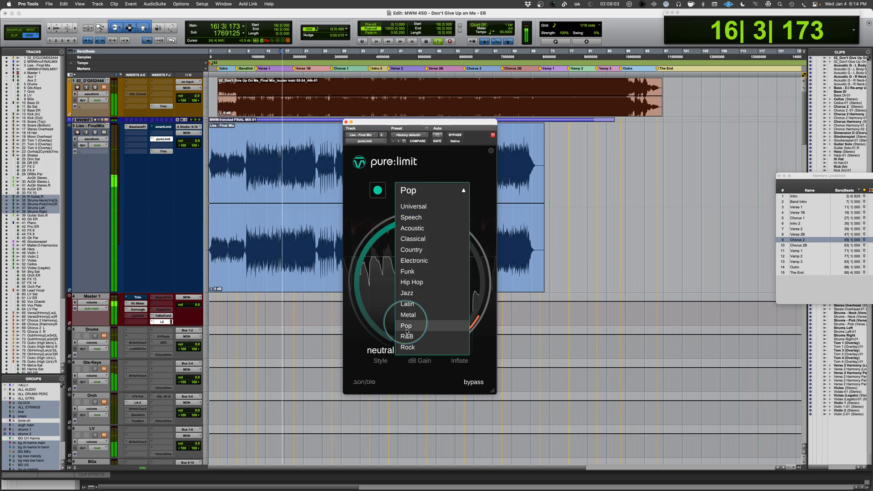
pyautogui.click(407, 337)
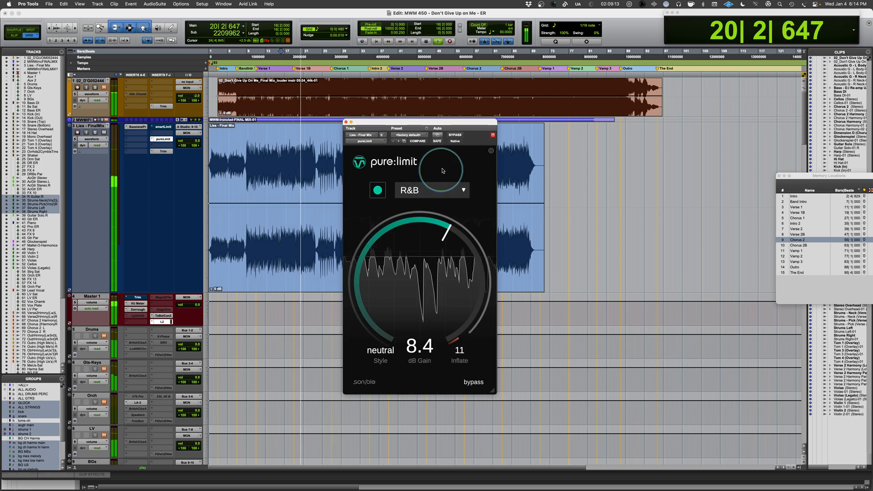
pyautogui.press('space')
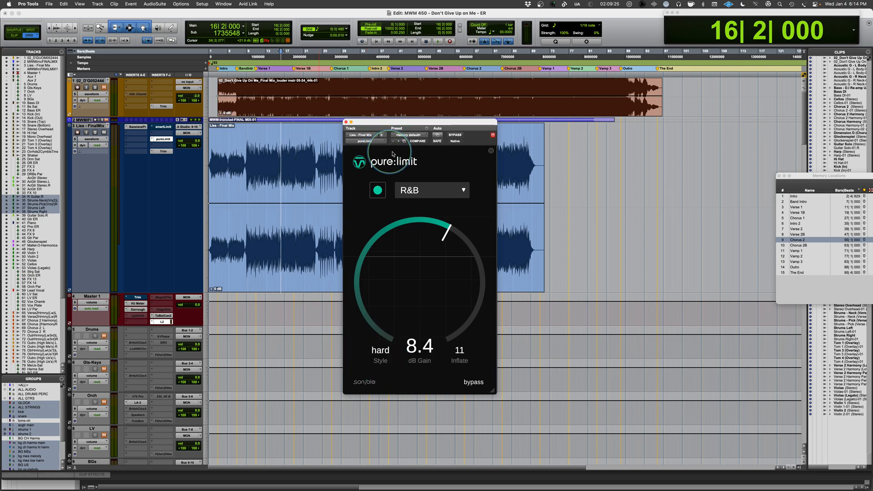
# Replay the mix and audition the soft, neutral and hard limiter styles, ending on hard before stopping playback
pyautogui.press('space')
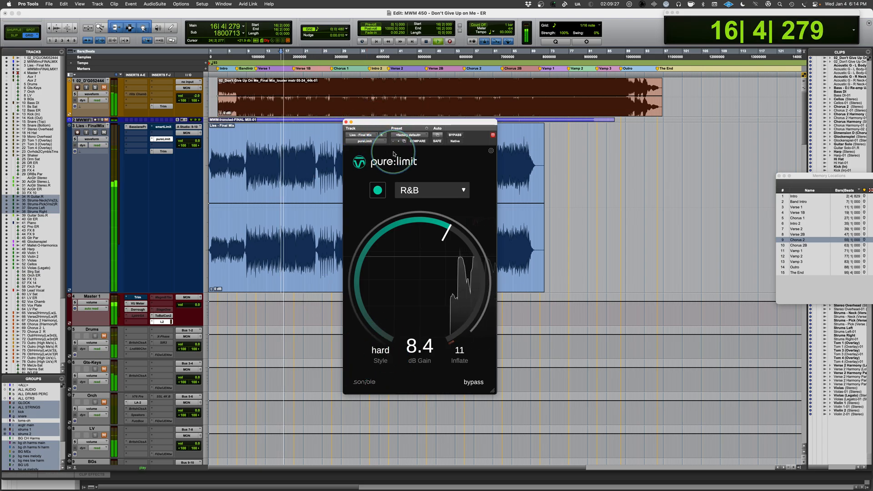
pyautogui.click(381, 359)
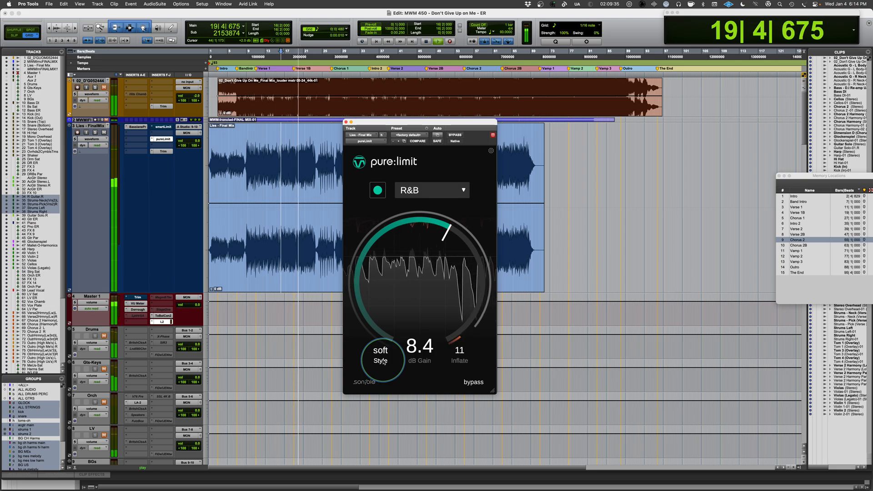
pyautogui.click(384, 361)
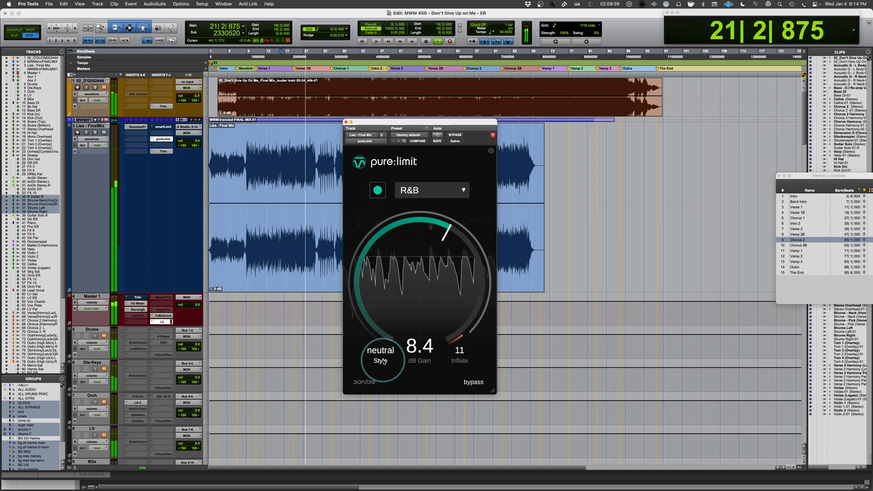
pyautogui.click(383, 362)
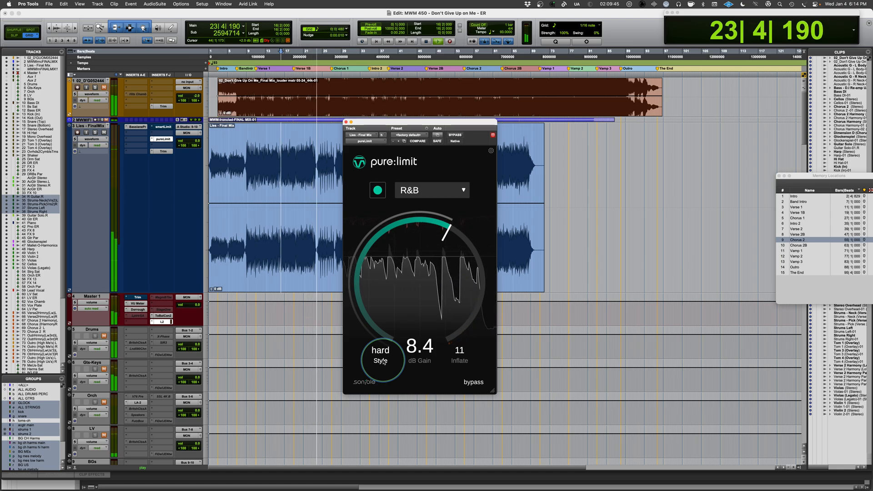
pyautogui.press('space')
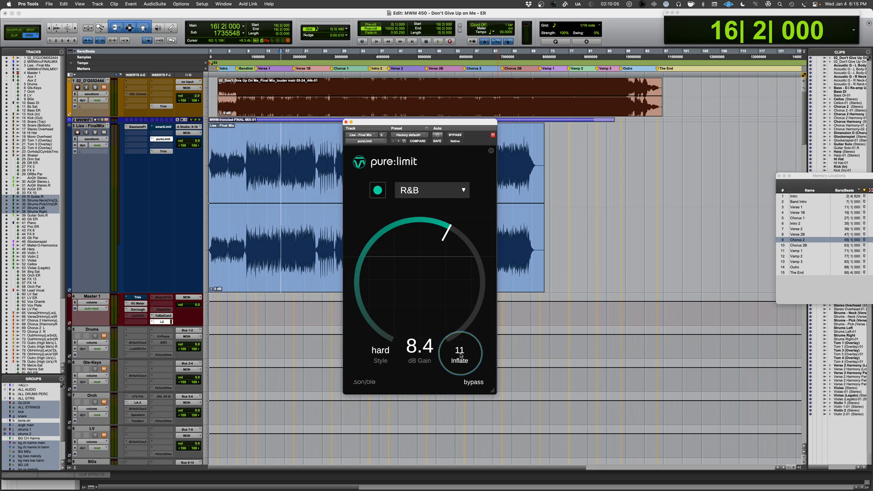
# Replay the mix and lower the limiter's Inflate amount to 0, stopping playback at the end
pyautogui.press('space')
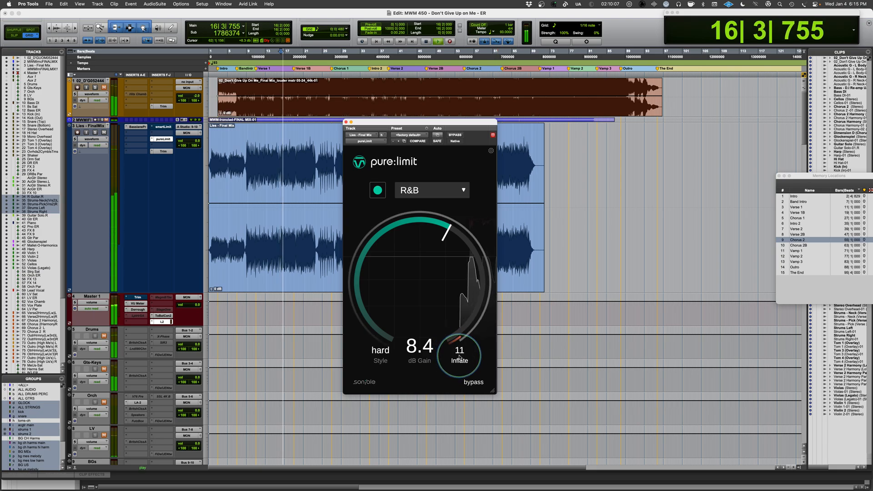
pyautogui.moveTo(459, 357); pyautogui.dragTo(460, 444)
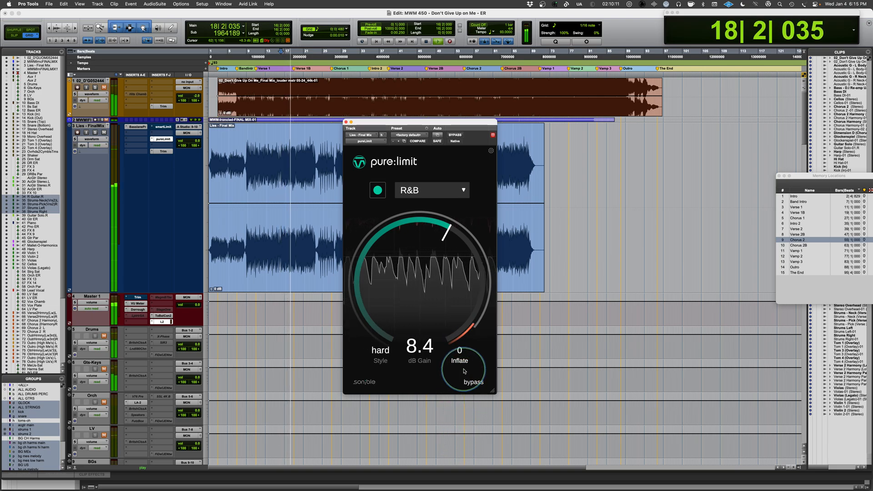
pyautogui.moveTo(464, 371); pyautogui.dragTo(449, 397)
pyautogui.press('space')
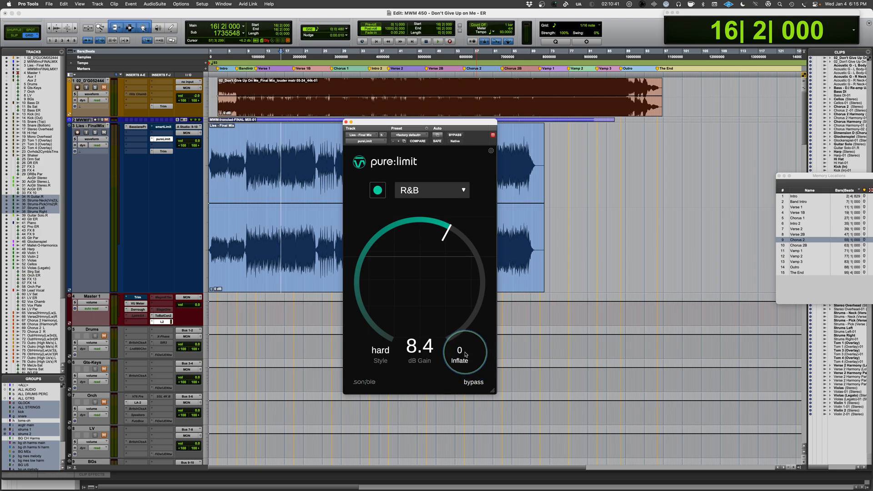
# Raise Inflate to 24 while replaying the mix, and toggle the limiter's bypass on and off once playback is stopped
pyautogui.press('space')
pyautogui.moveTo(463, 354); pyautogui.dragTo(460, 332)
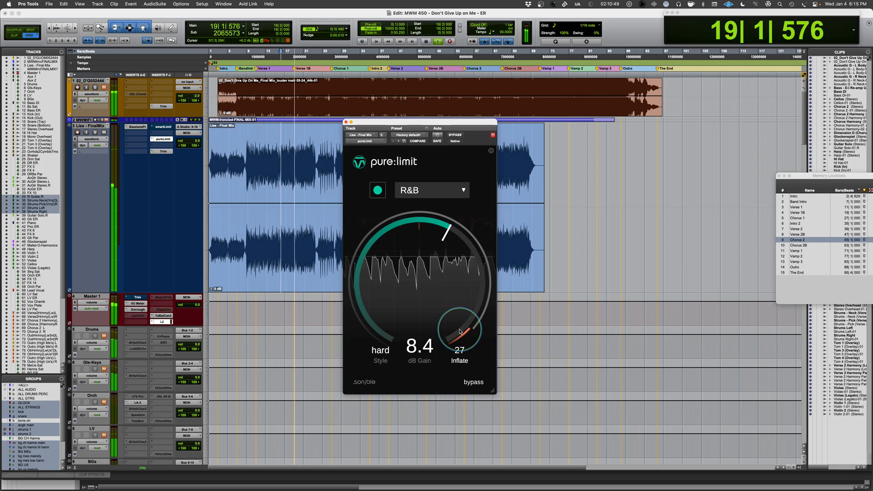
pyautogui.moveTo(460, 331); pyautogui.dragTo(459, 333)
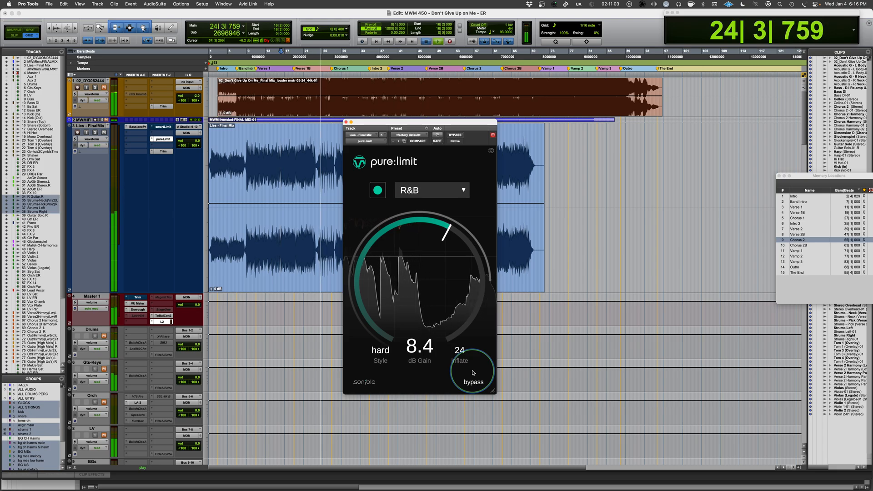
pyautogui.press('space')
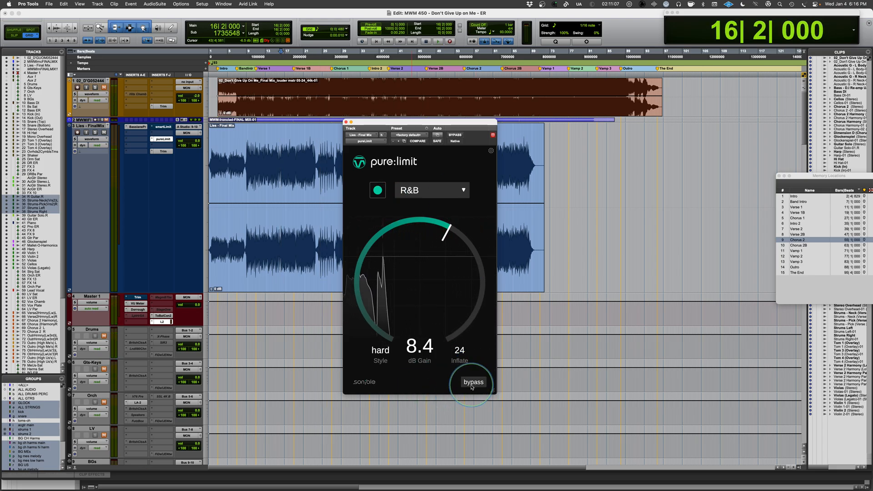
pyautogui.click(471, 384)
pyautogui.click(472, 387)
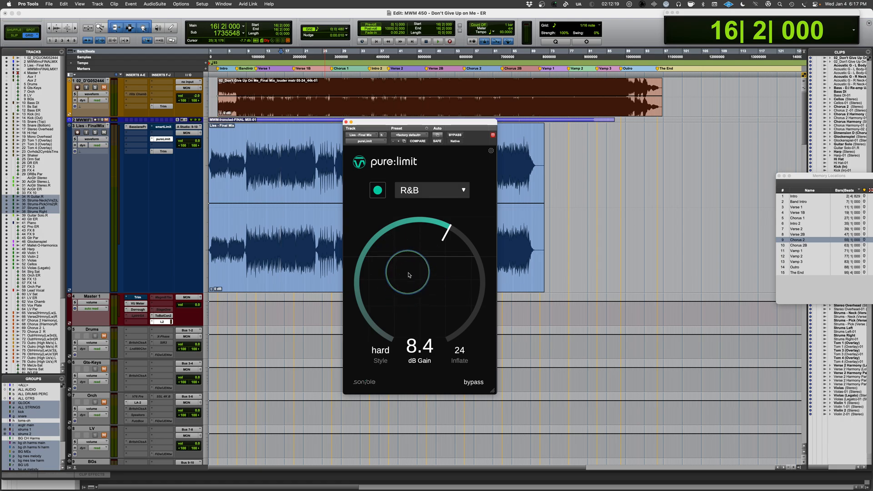
# Replay the mix and adjust the limiter's gain during playback, settling on 8.0 dB before stopping
pyautogui.press('space')
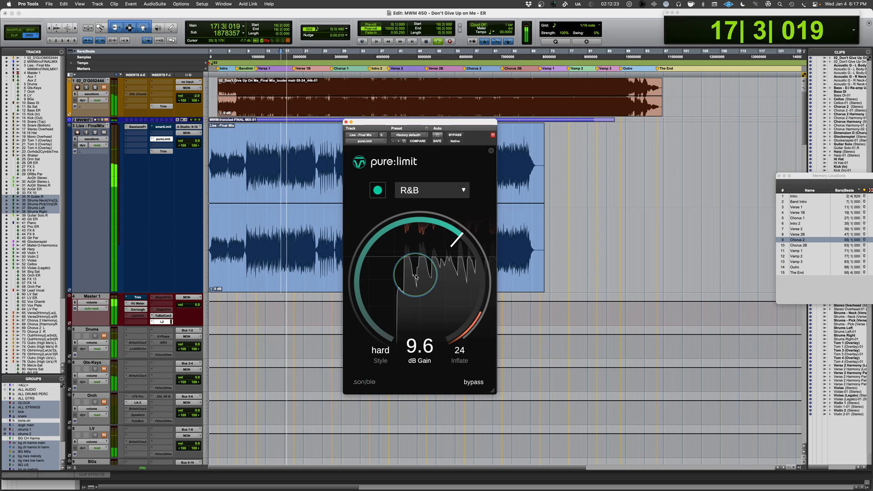
pyautogui.moveTo(415, 277)
pyautogui.mouseDown()
pyautogui.moveTo(413, 283)
pyautogui.moveTo(421, 266)
pyautogui.mouseUp()
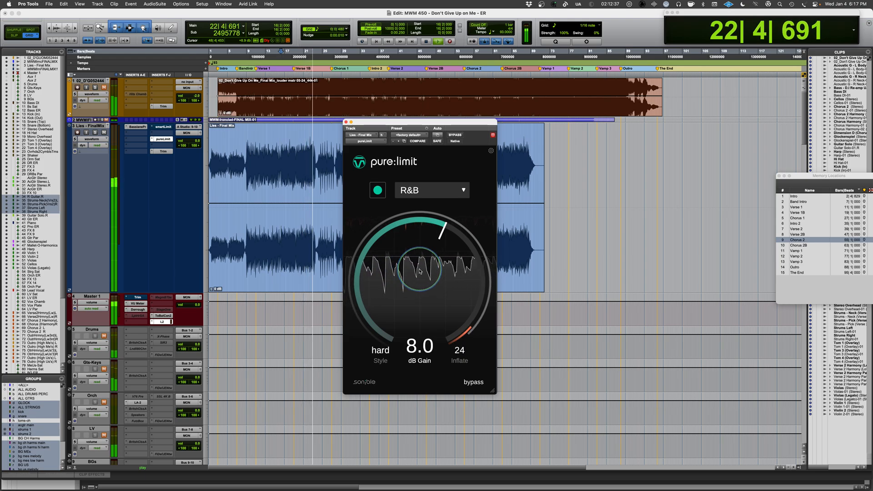
pyautogui.press('space')
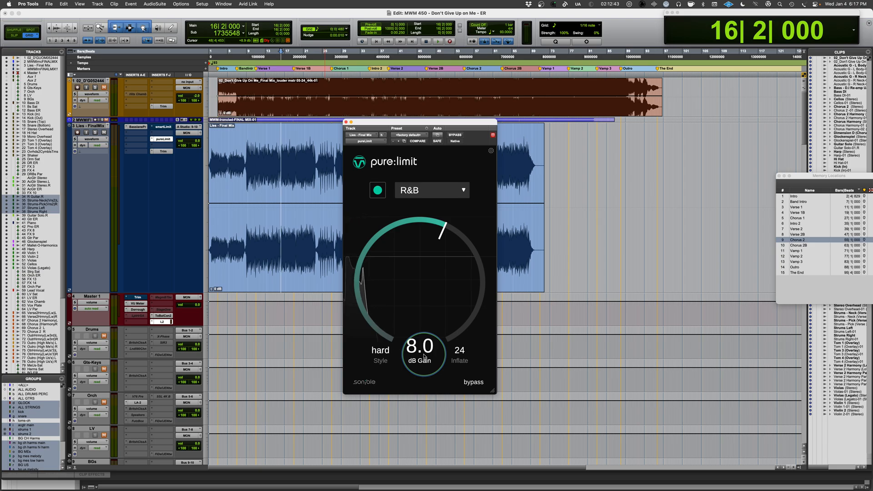
# Set the limiter's style to soft and raise its gain to 8.3 dB while replaying the mix
pyautogui.click(384, 352)
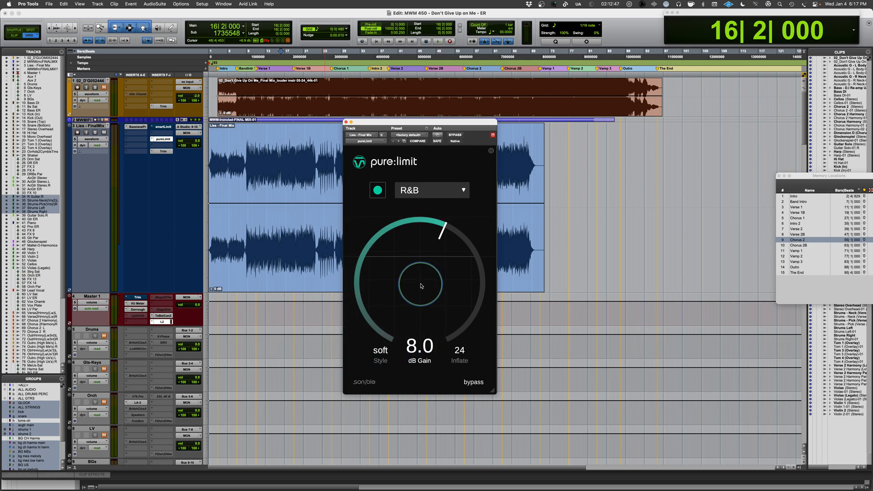
pyautogui.press('space')
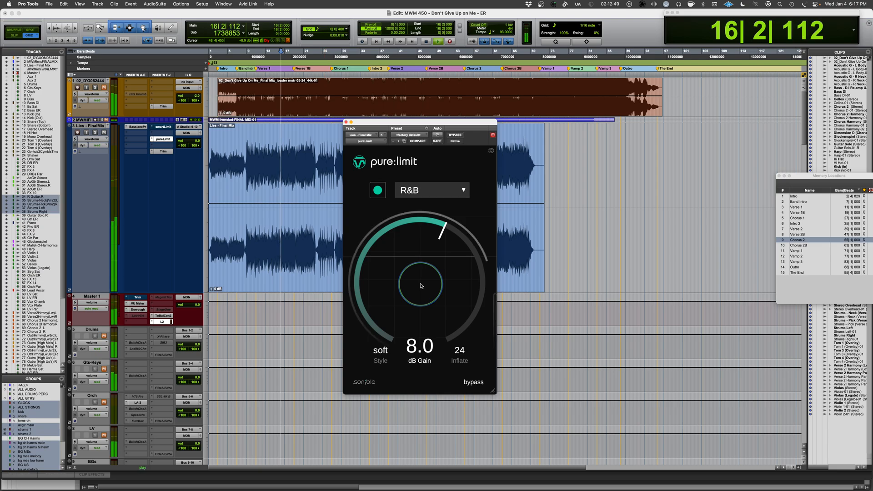
pyautogui.moveTo(421, 286); pyautogui.dragTo(420, 285)
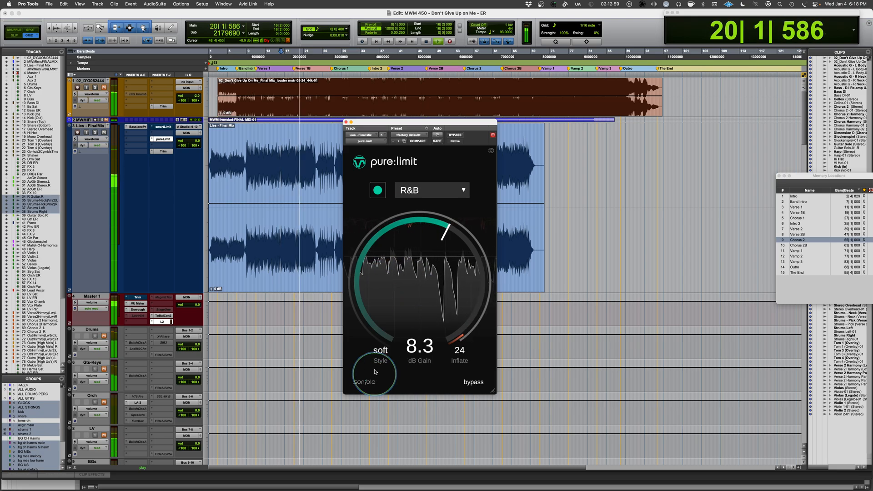
# Compare the hard, neutral and soft styles during playback, returning to soft before stopping the mix
pyautogui.click(381, 352)
pyautogui.click(381, 353)
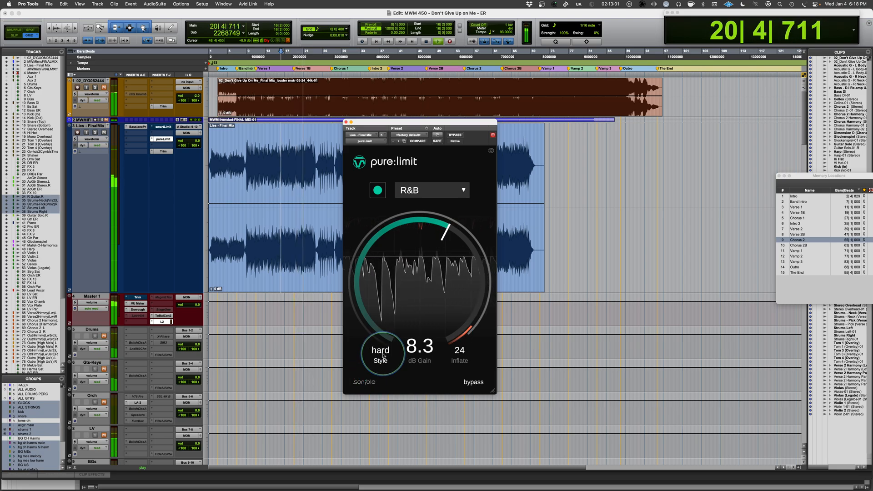
pyautogui.click(382, 354)
pyautogui.click(382, 353)
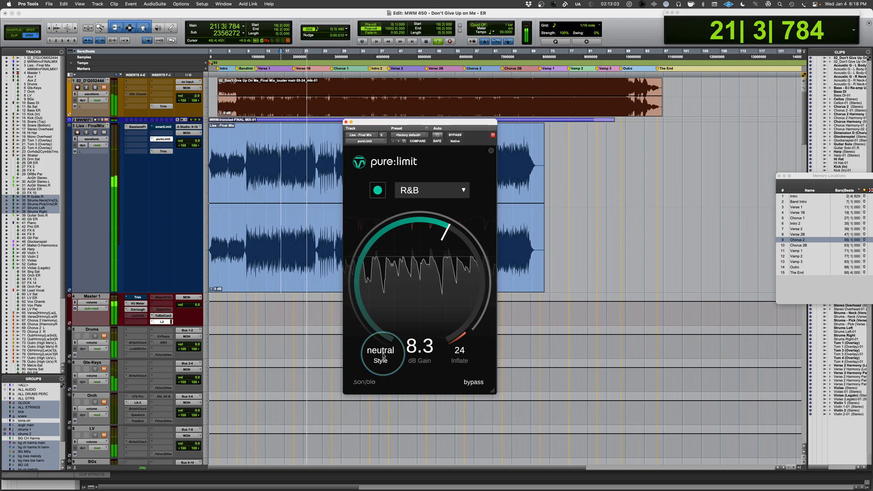
pyautogui.click(381, 354)
pyautogui.click(383, 356)
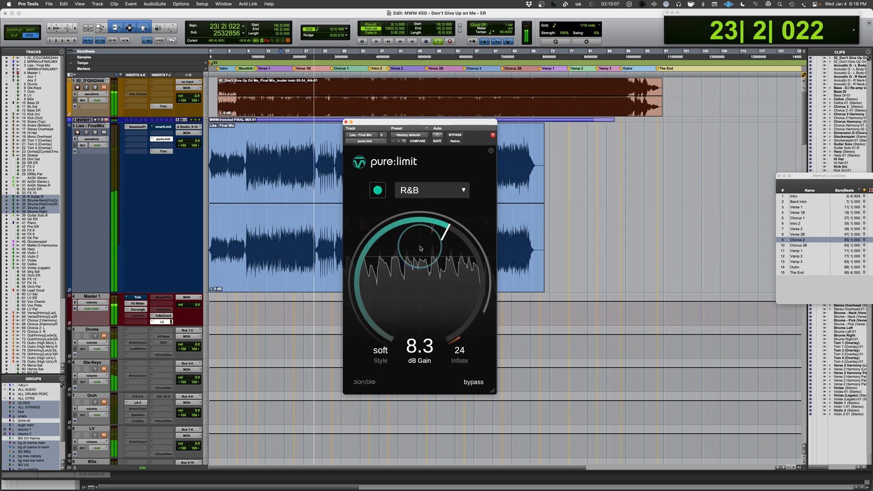
pyautogui.press('space')
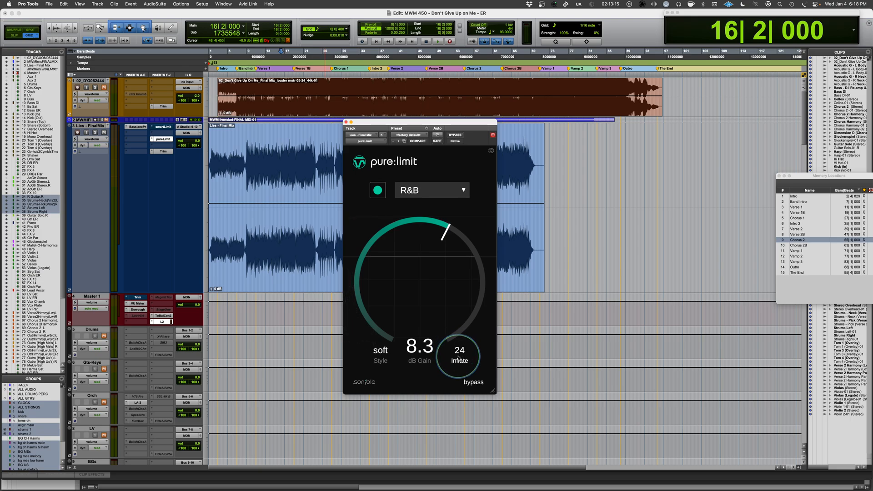
# Replay the mix, drop Inflate to 0 and raise it to 19, and shift the plugin window slightly before stopping playback
pyautogui.press('space')
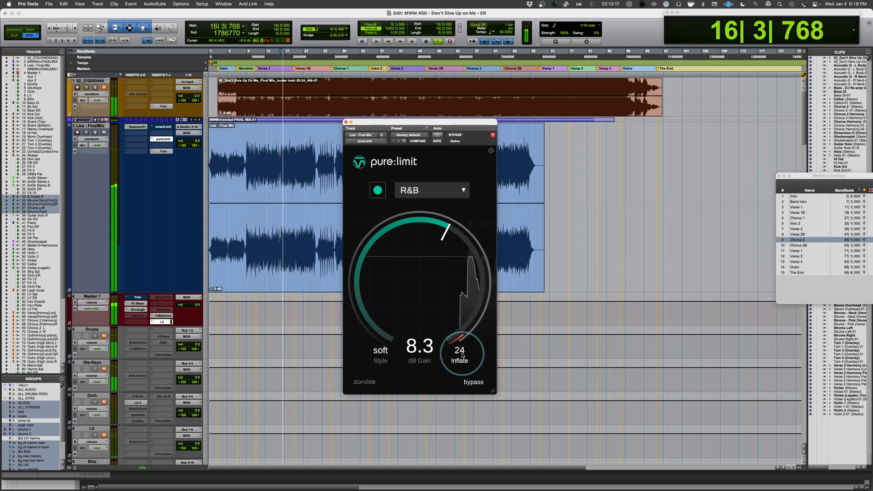
pyautogui.moveTo(462, 355); pyautogui.dragTo(465, 428)
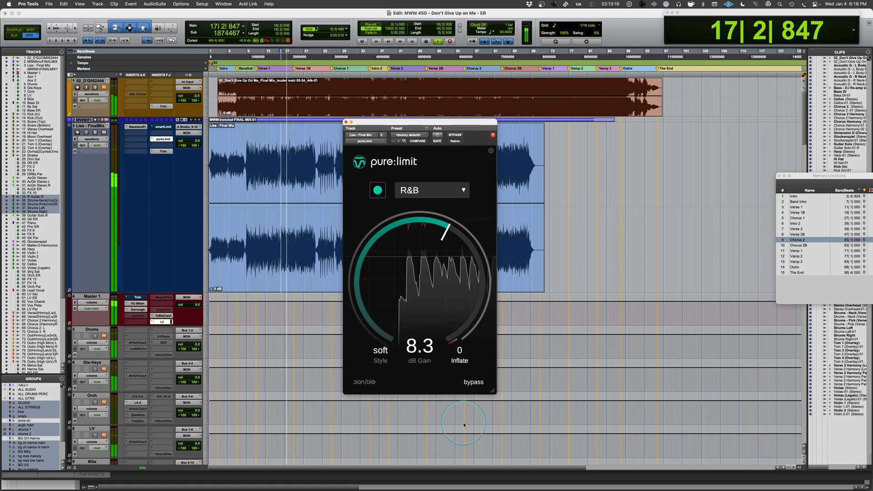
pyautogui.moveTo(462, 387); pyautogui.dragTo(461, 360)
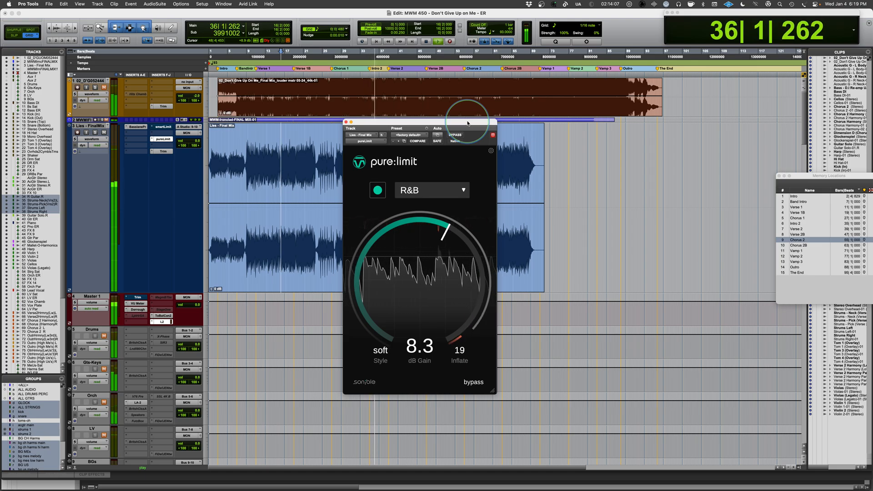
pyautogui.moveTo(467, 123); pyautogui.dragTo(475, 126)
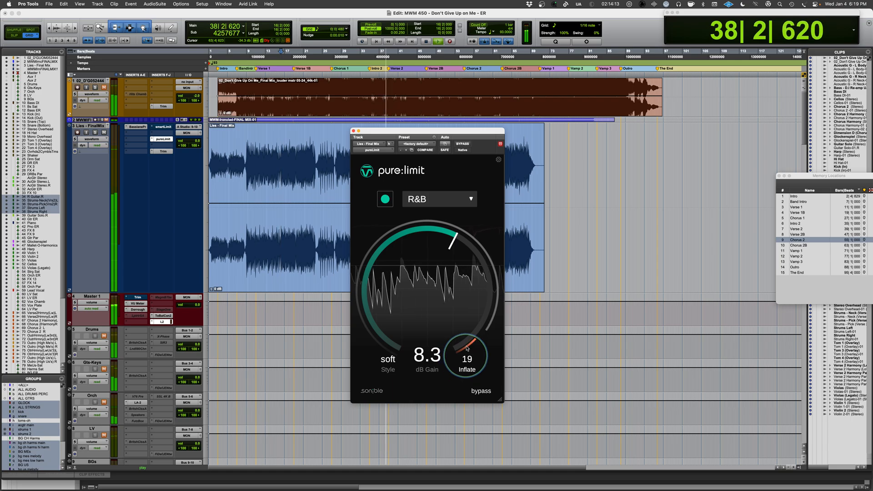
pyautogui.press('space')
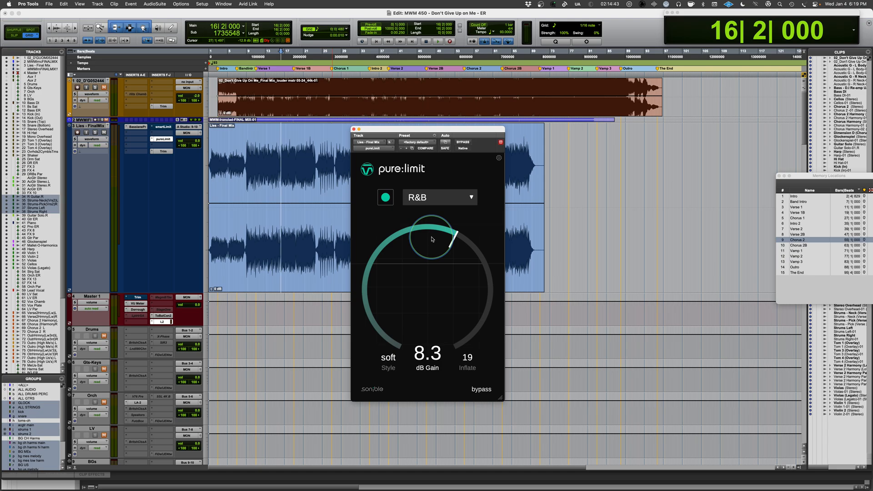
# Review the list of genre profiles while keeping R&B, and switch to the Plugin of the Week presentation slide
pyautogui.click(472, 198)
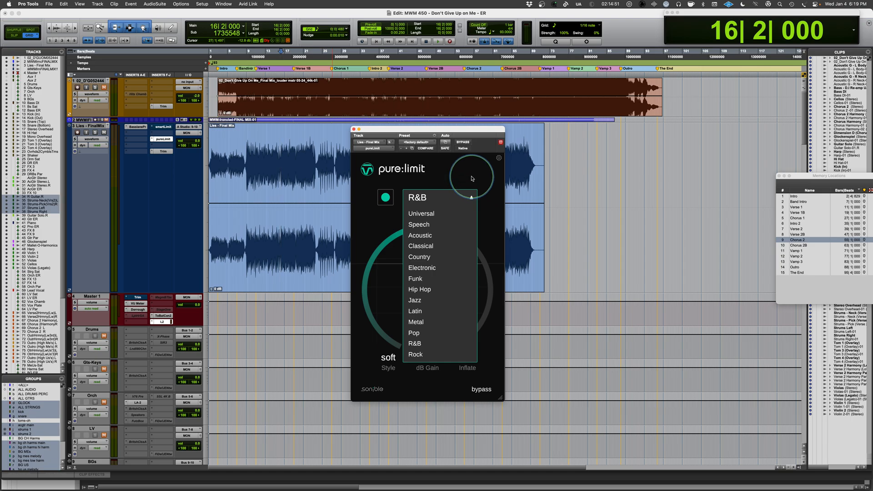
pyautogui.click(472, 178)
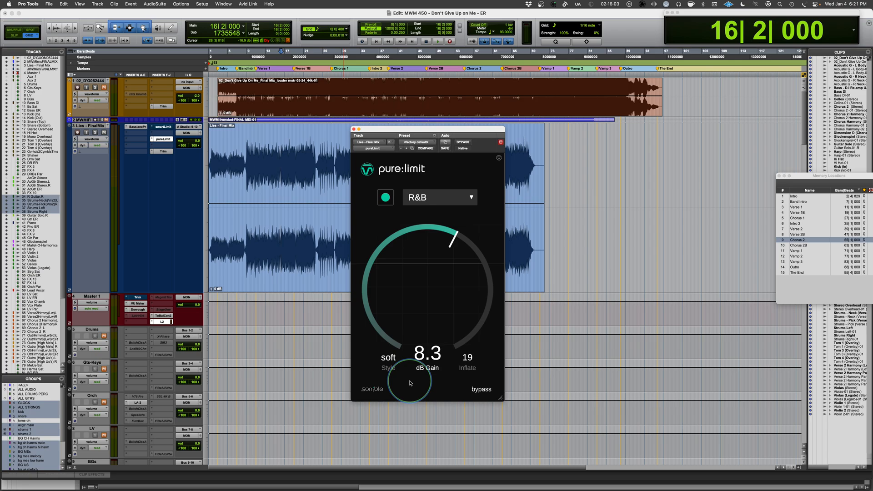
pyautogui.press('super+Tab')
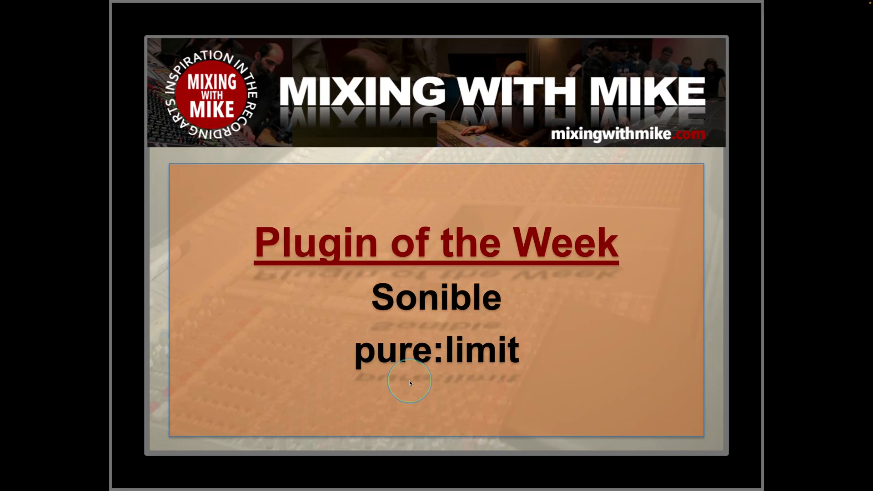